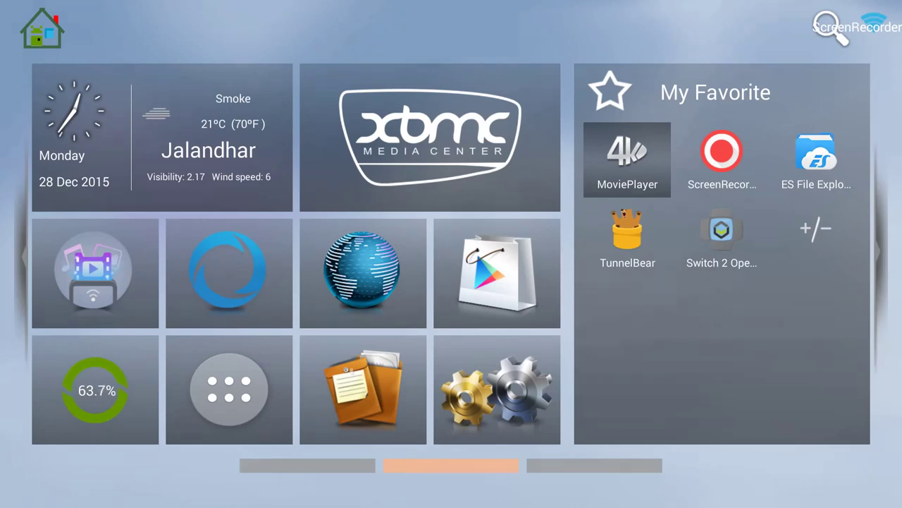
Launch the globe web browser from the DroidBOX launcher to reach the FTV add-on tutorial
left_click(430, 138)
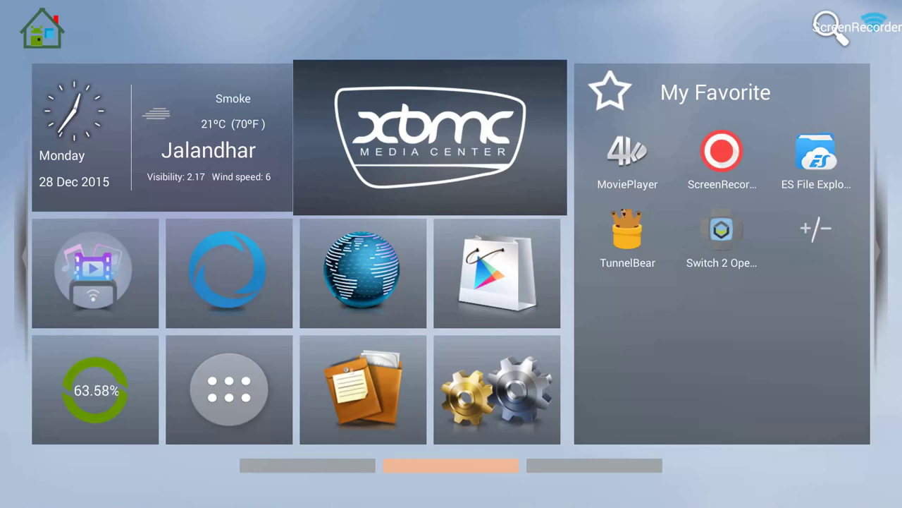
left_click(363, 273)
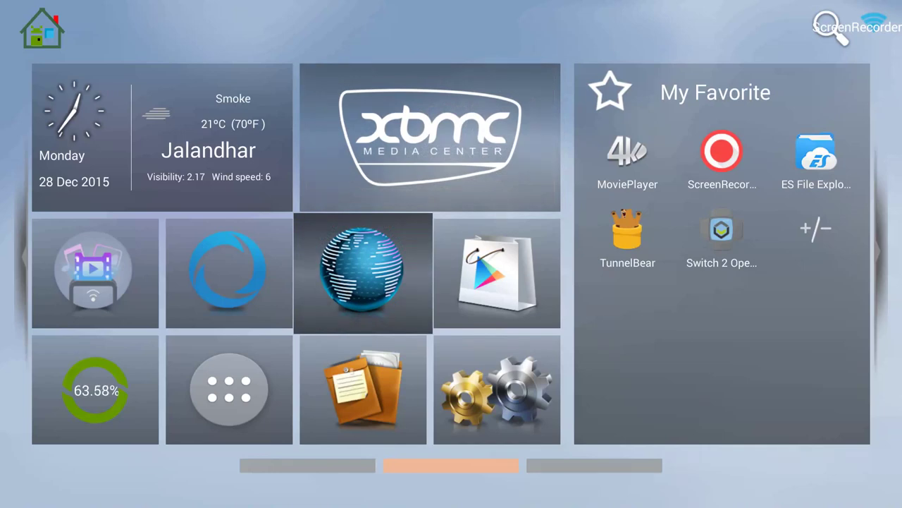
left_click(497, 273)
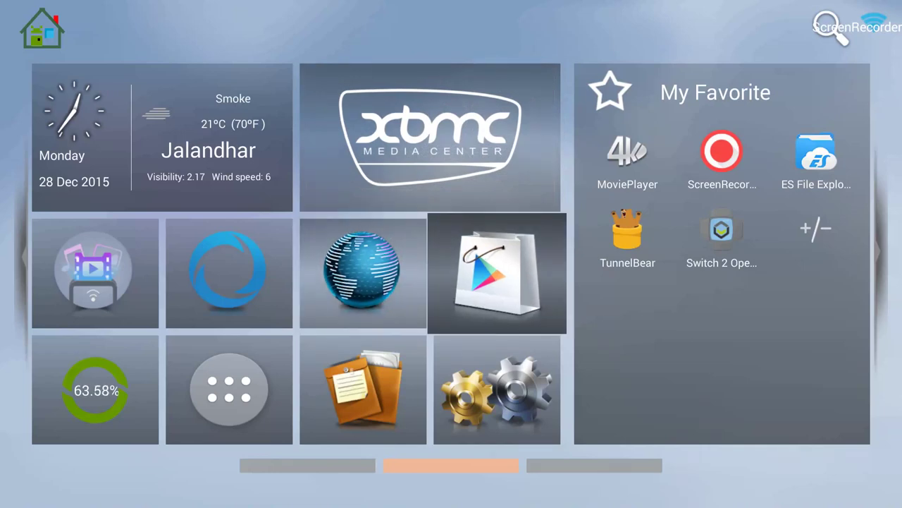
left_click(363, 272)
left_click(229, 273)
left_click(363, 272)
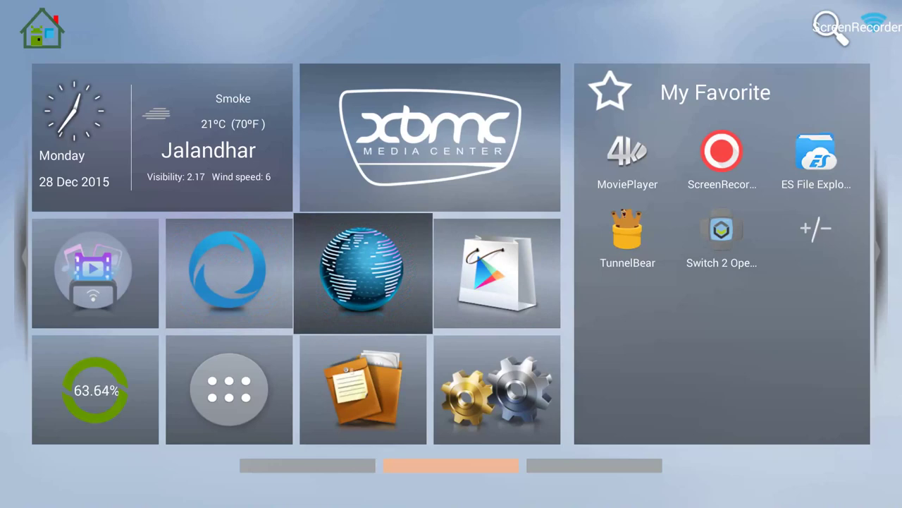
left_click(363, 389)
left_click(229, 389)
left_click(229, 273)
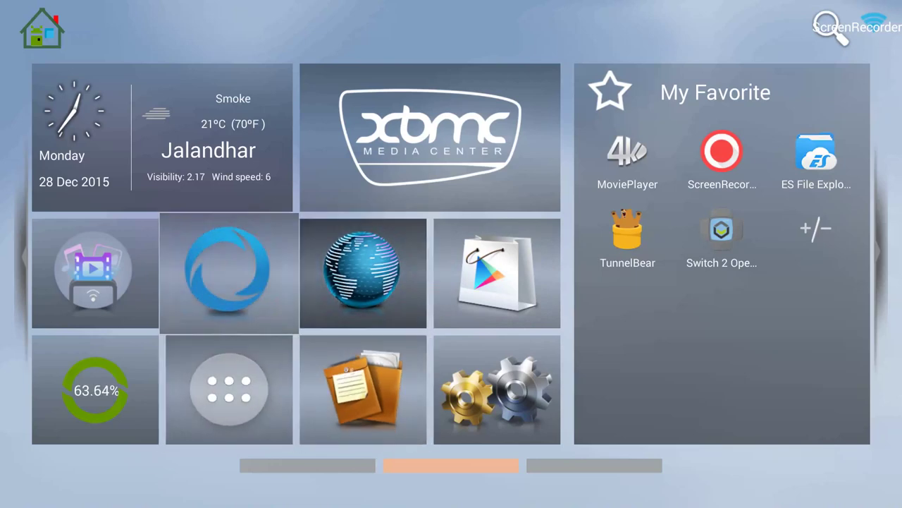
left_click(363, 273)
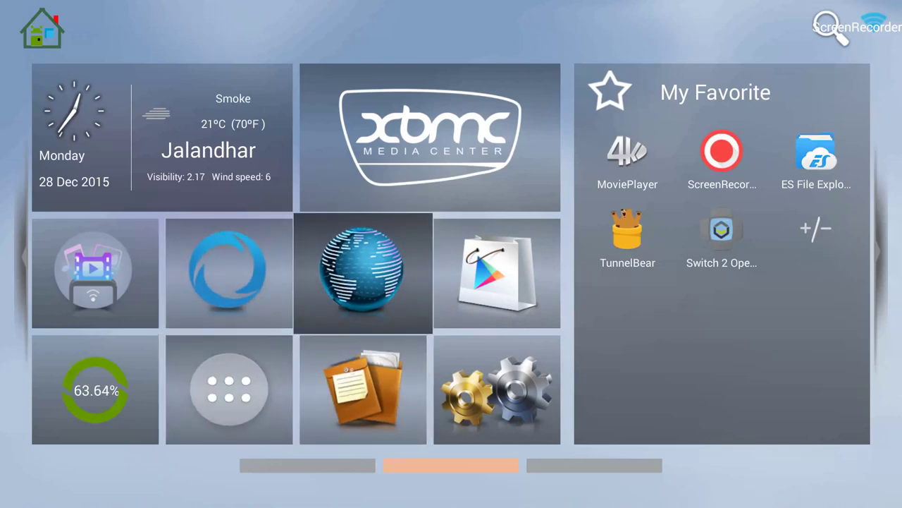
key("Return")
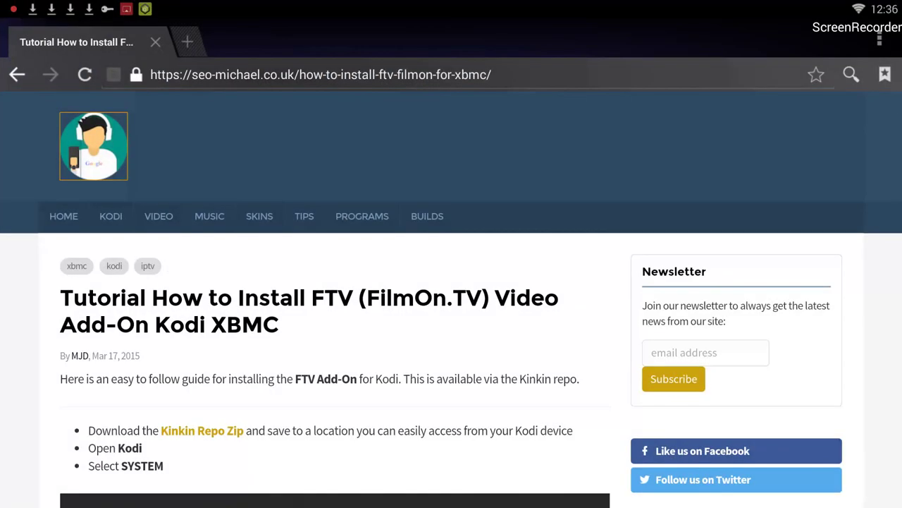
Download the Kinkin Repo Zip from the tutorial page and go back to the DroidBOX home screen
key("Down")
key("Down")
key("Down")
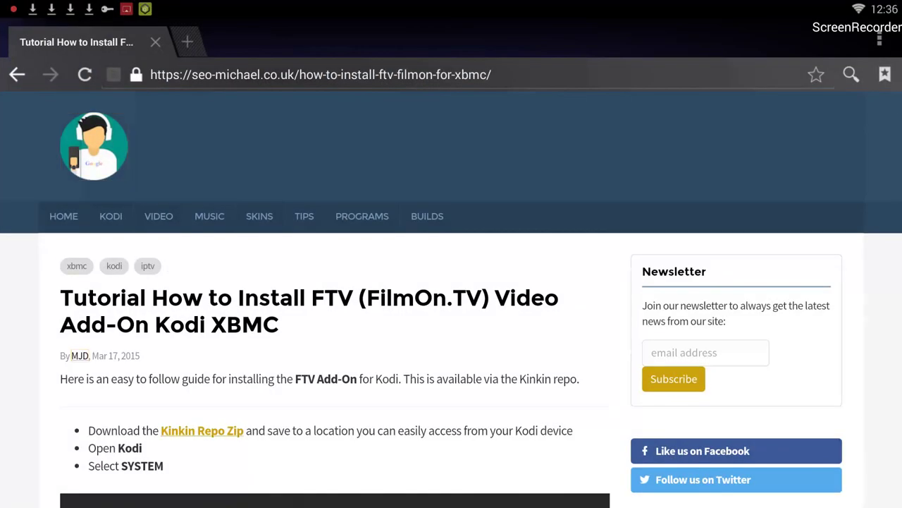
key("Return")
key("Up")
key("Up")
key("Up")
key("Down")
key("Down")
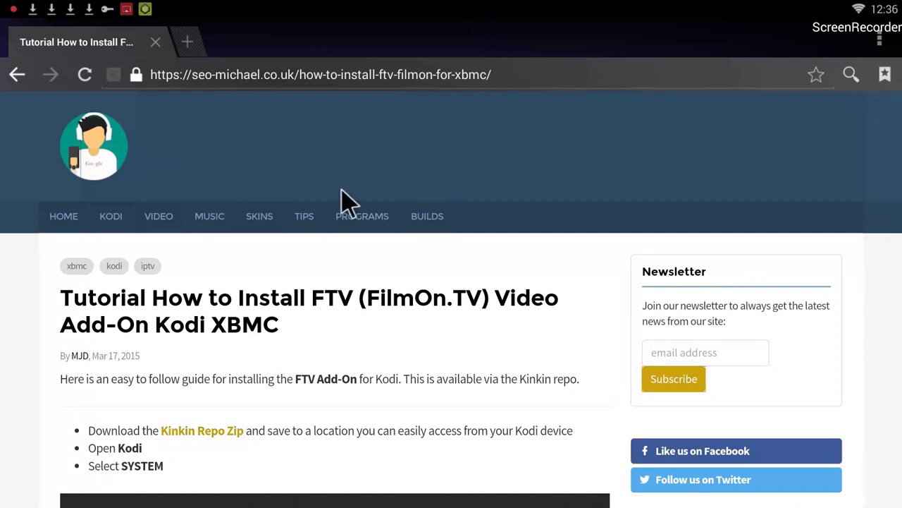
left_click(210, 433)
key("Home")
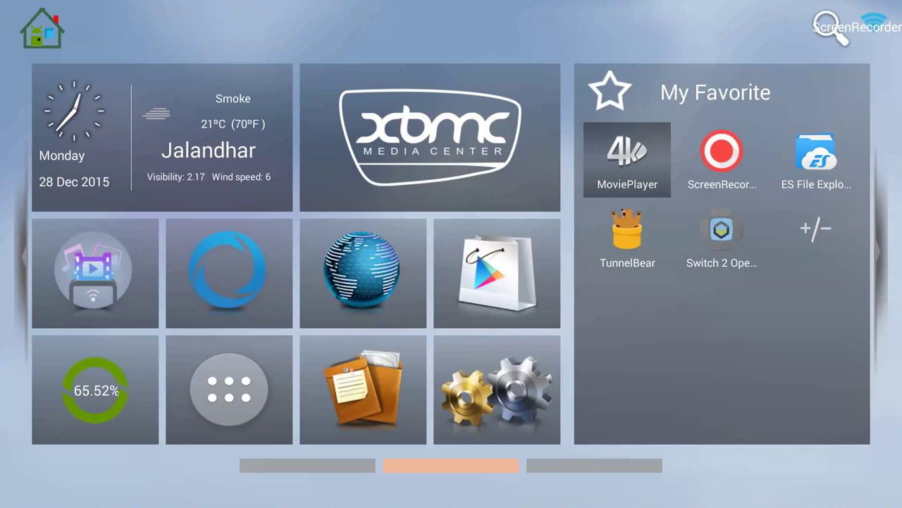
Launch Kodi from the XBMC Media Center tile
key("Left")
key("Down")
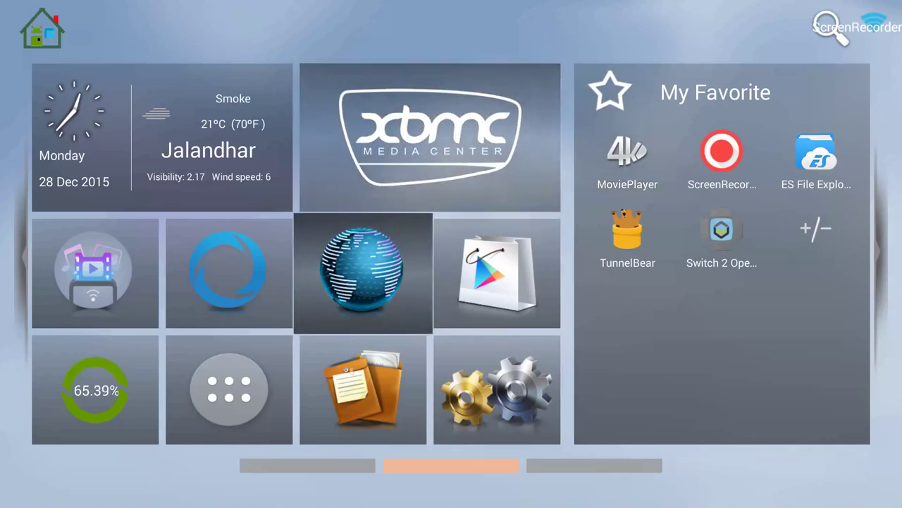
key("Right")
key("Up")
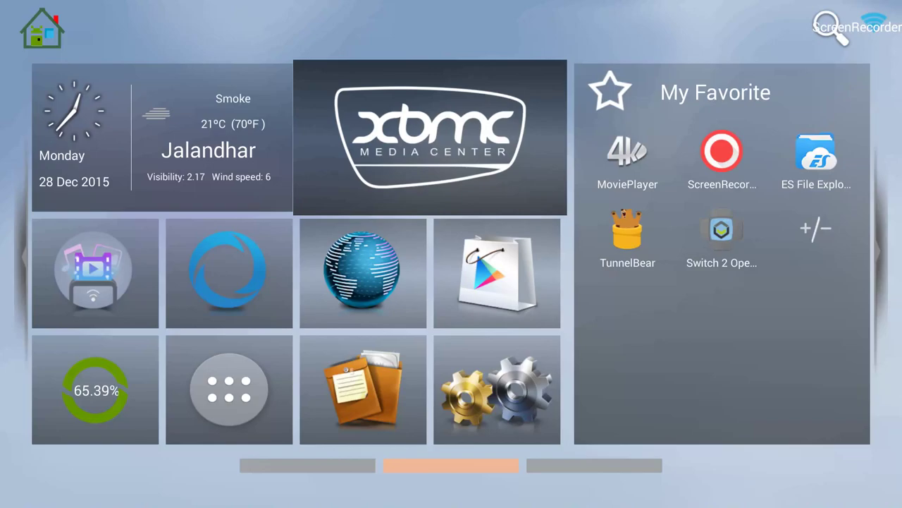
key("Return")
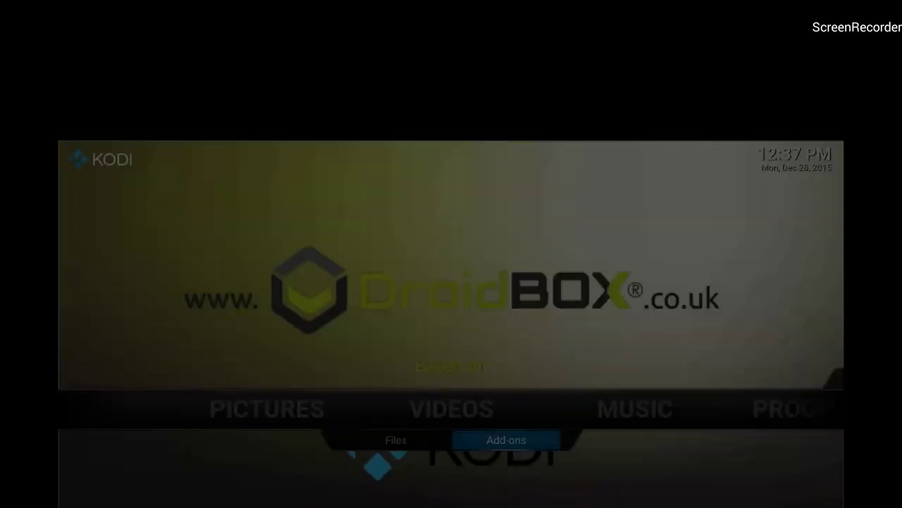
Open Kodi's SYSTEM settings from the home menu
key("Up")
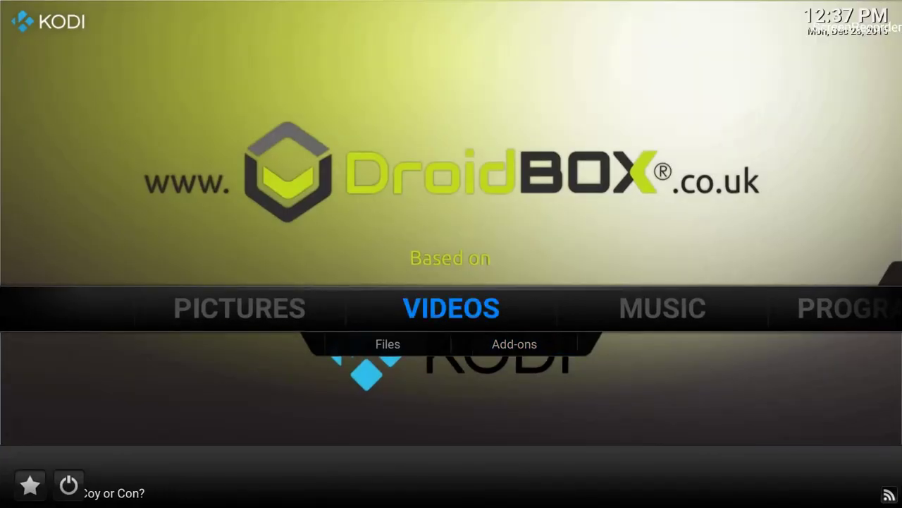
key("Right")
key("Right")
key("Right")
key("Left")
key("Left")
key("Left")
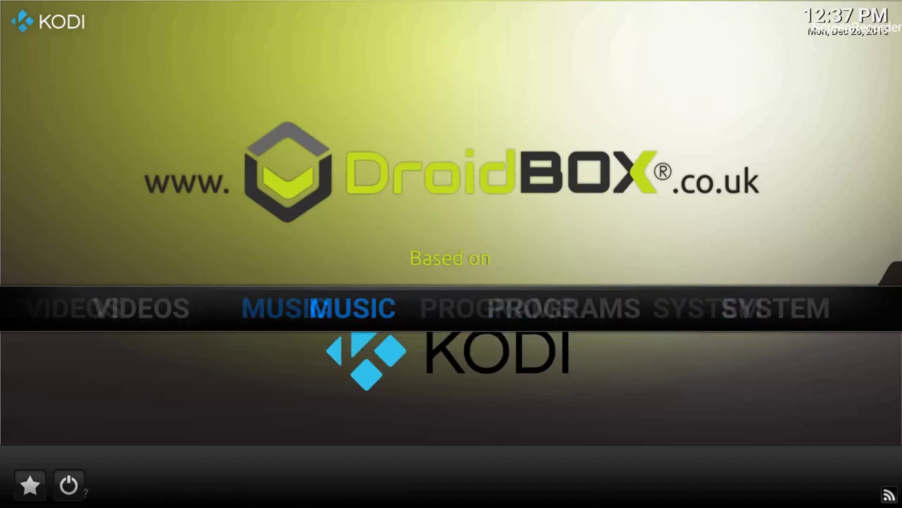
key("Right")
key("Right")
key("Right")
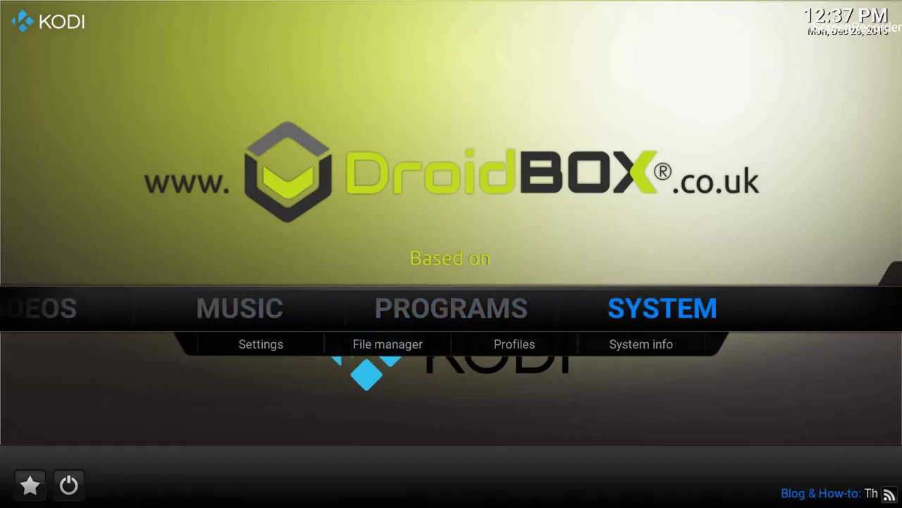
key("Return")
Enter the Add-ons category and highlight Install from zip file
key("Down")
key("Down")
key("Down")
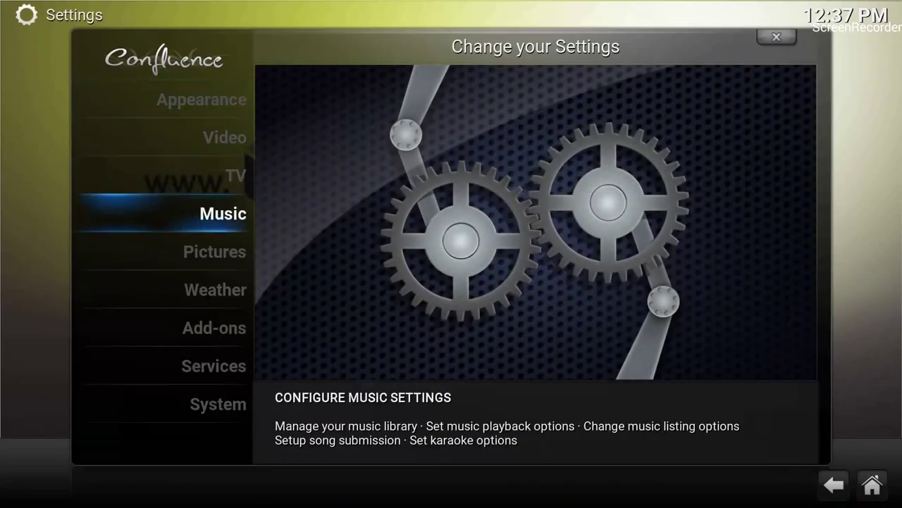
key("Down")
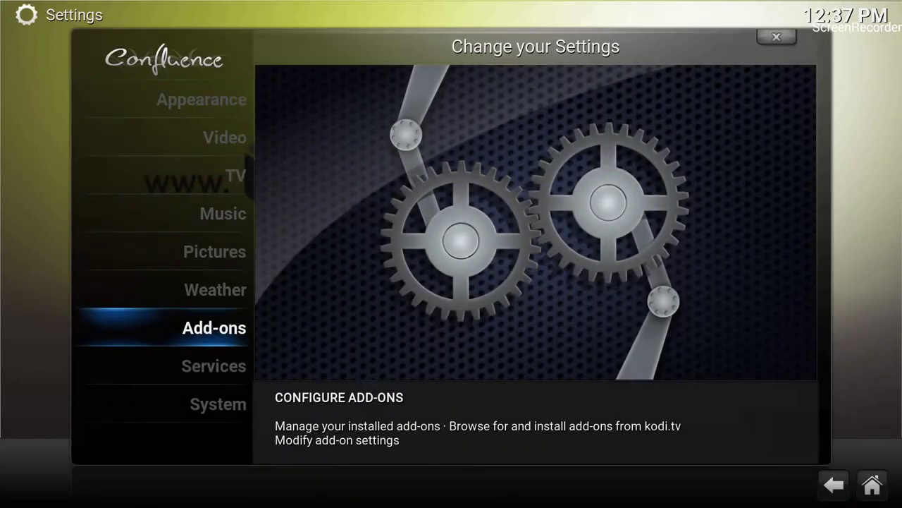
key("Return")
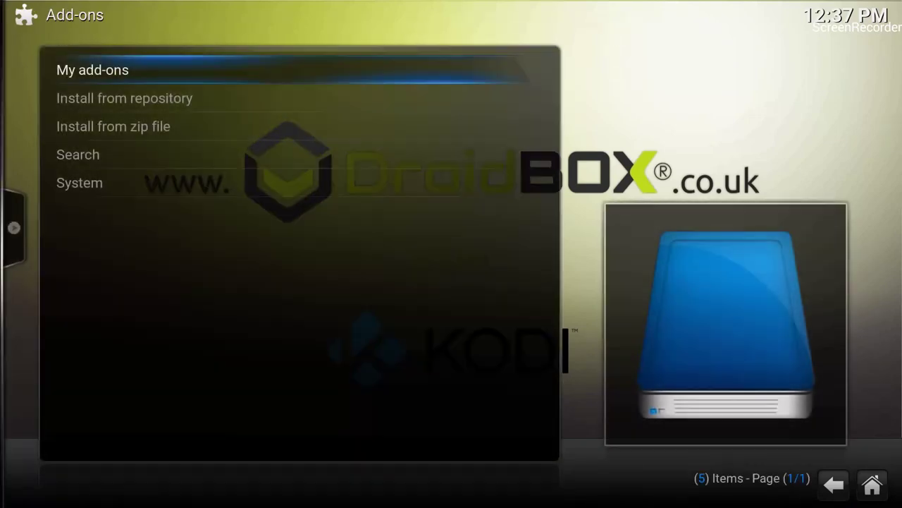
key("Down")
key("Down")
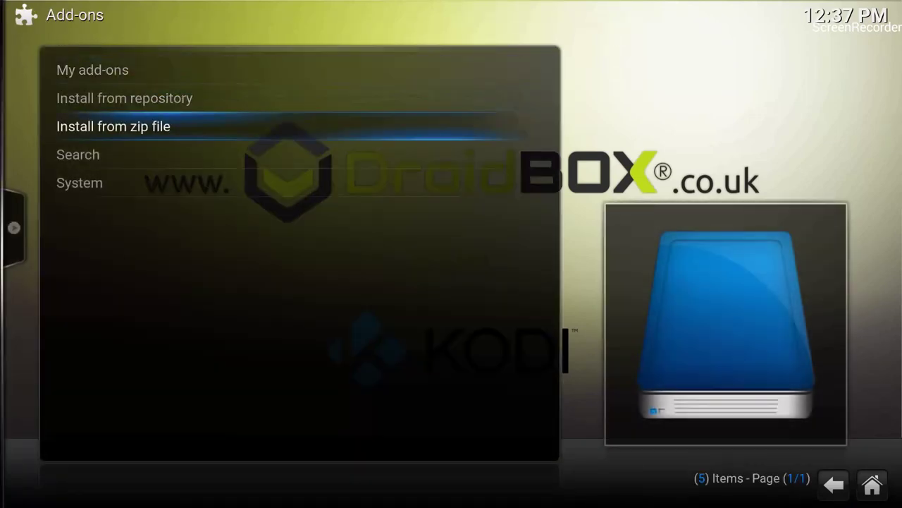
key("Up")
key("Down")
key("Down")
key("Up")
In the install-from-zip browser, open the External storage source
key("Return")
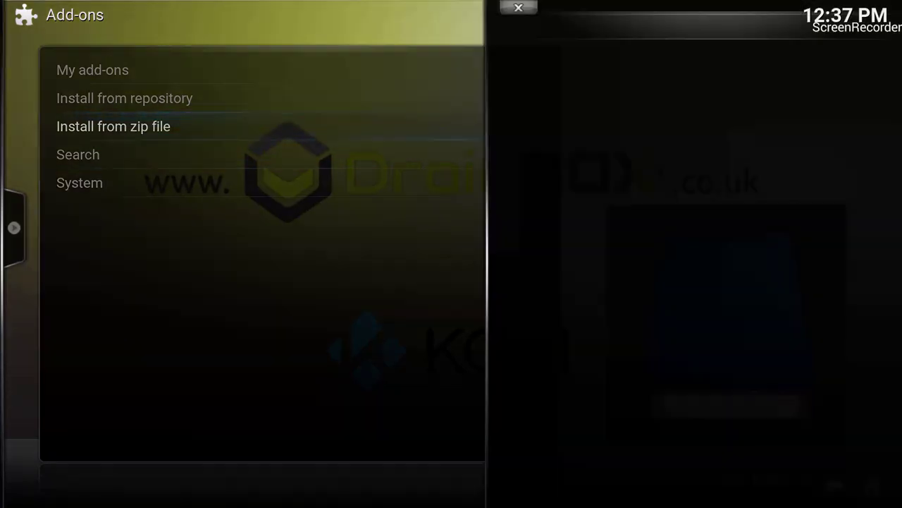
key("Down")
key("Down")
key("Down")
key("Down")
key("Down")
key("Down")
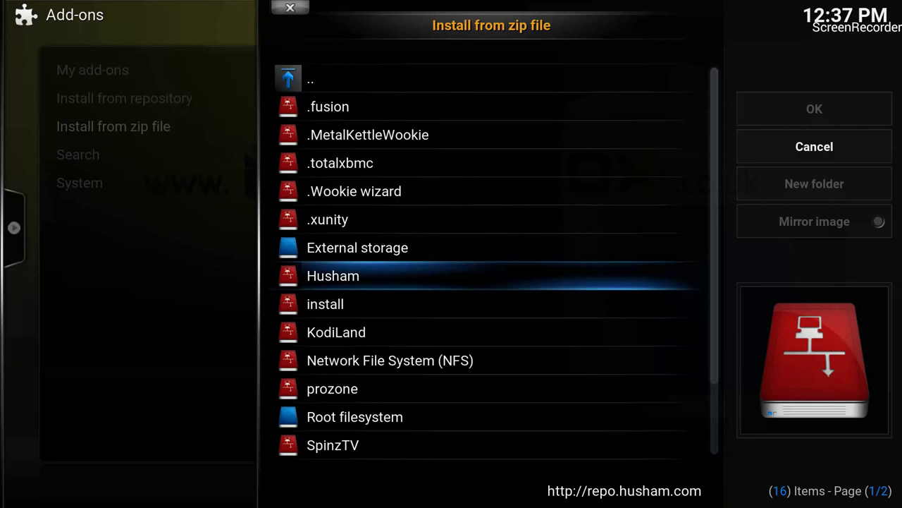
key("Up")
key("Up")
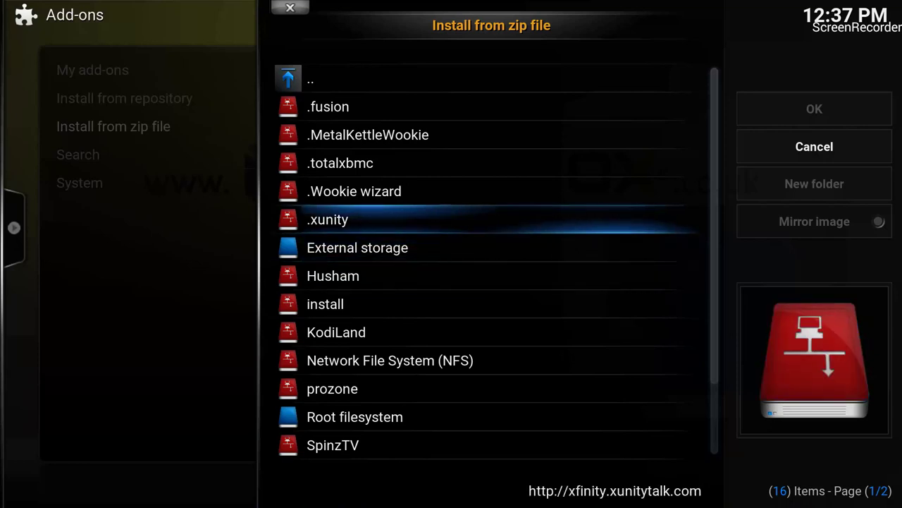
key("Down")
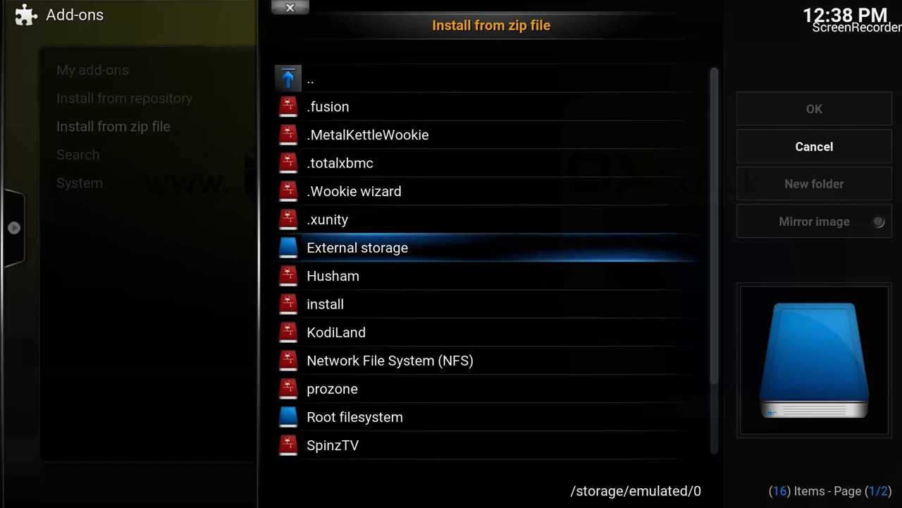
key("Down")
key("Up")
key("Up")
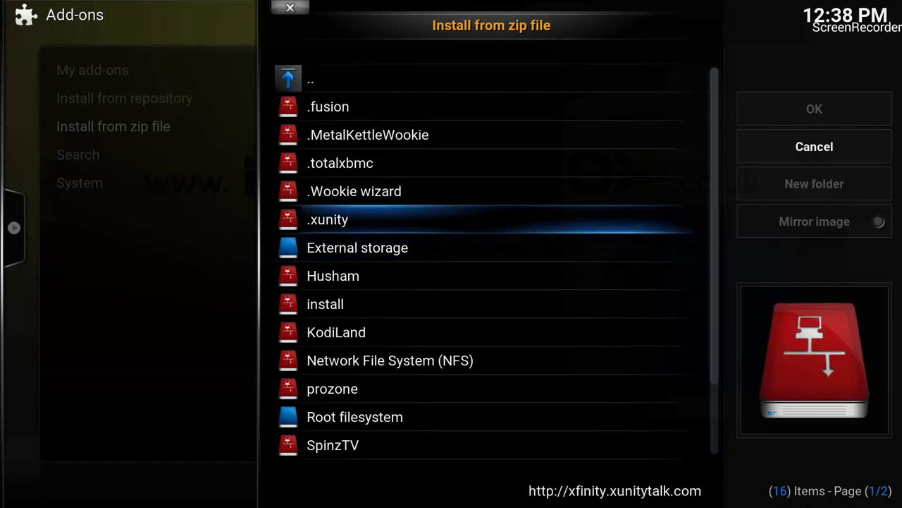
key("Up")
key("Down")
key("Down")
key("Down")
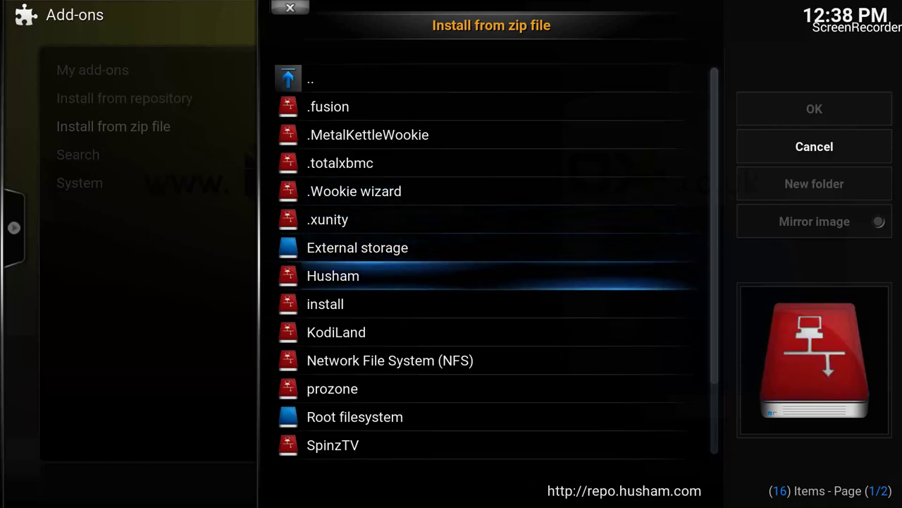
key("Up")
key("Return")
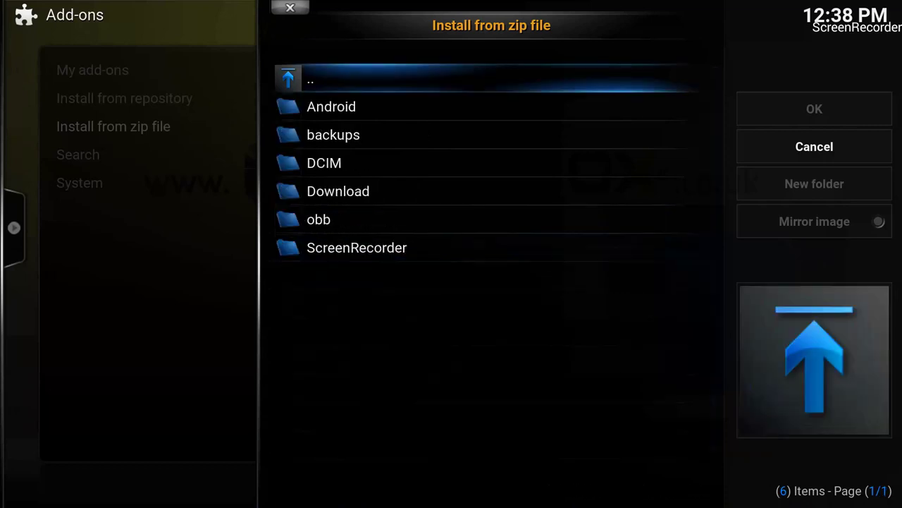
Install repository.Kinkin-1.4.zip from the Download folder
key("Down")
key("Down")
key("Down")
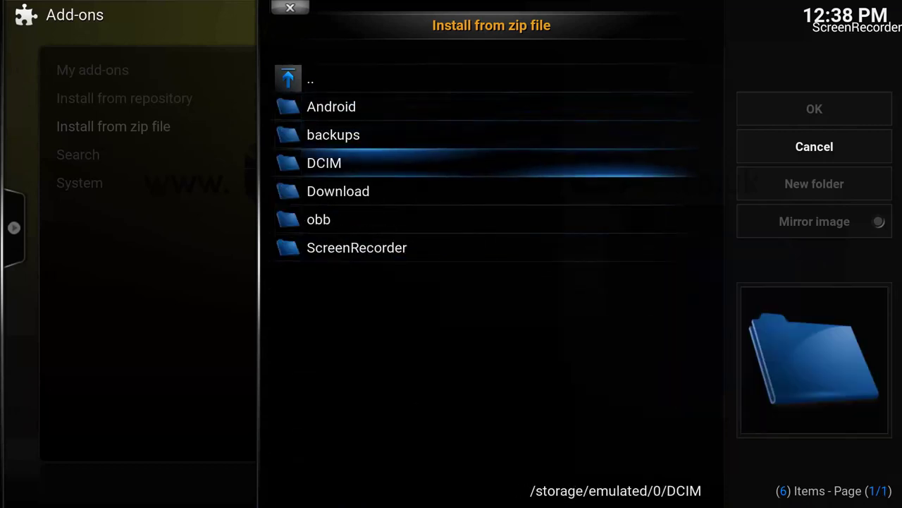
key("Down")
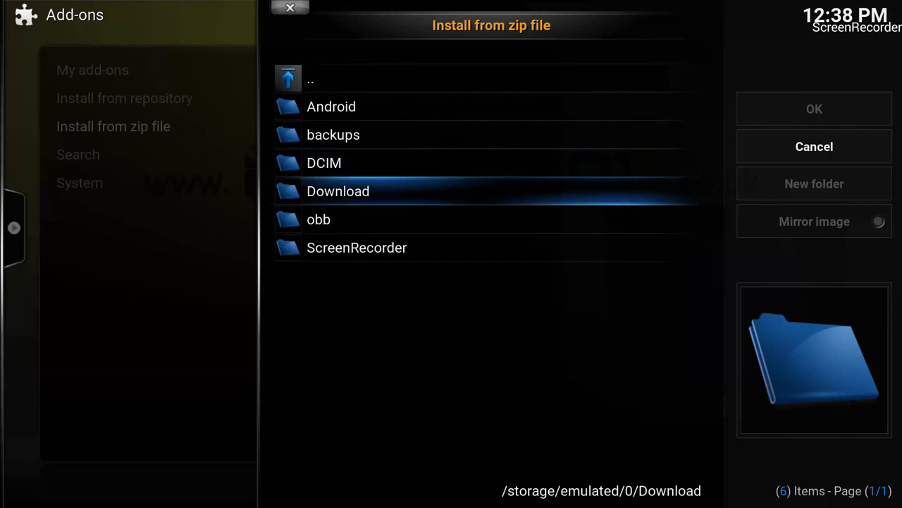
key("Down")
key("Up")
key("Return")
key("Down")
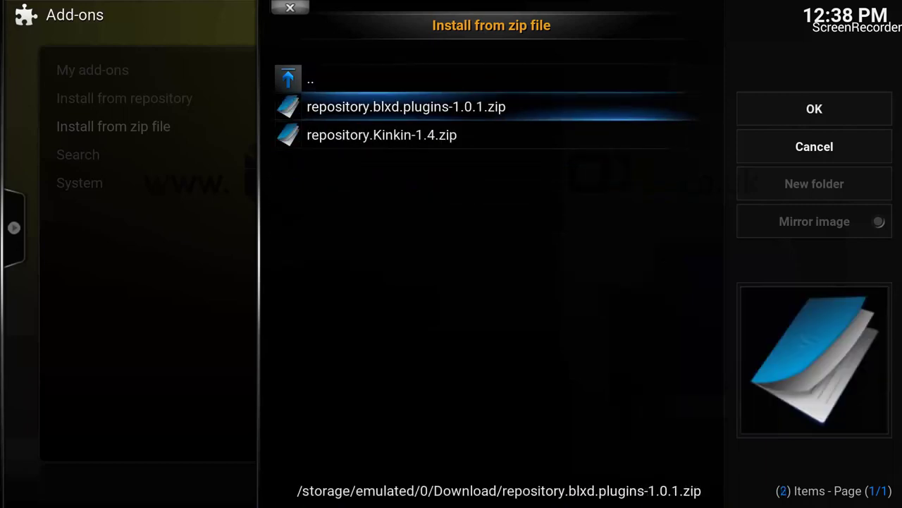
key("Down")
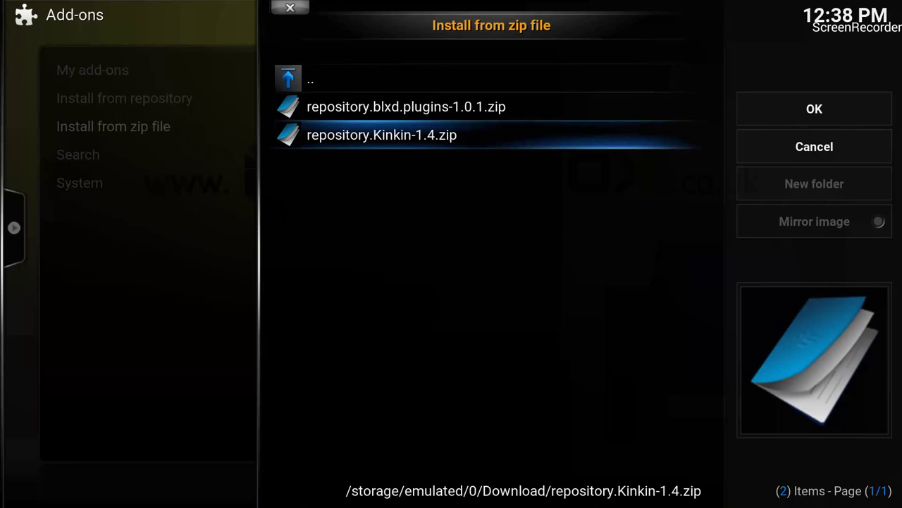
key("Return")
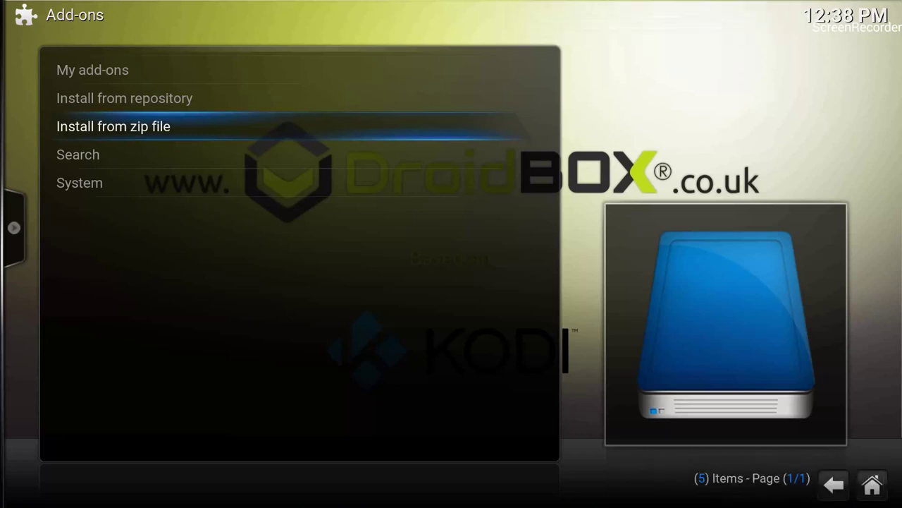
key("Up")
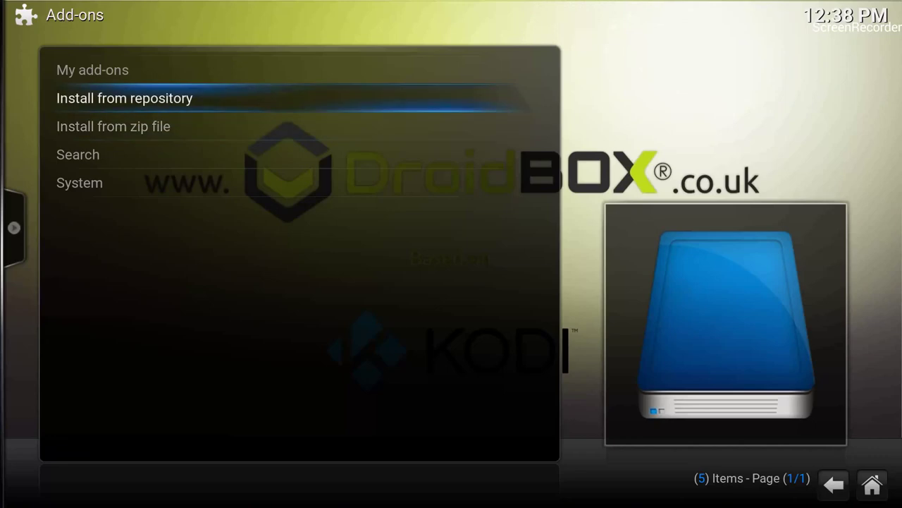
Open Kinkins REPO from the list of installed repositories
key("Return")
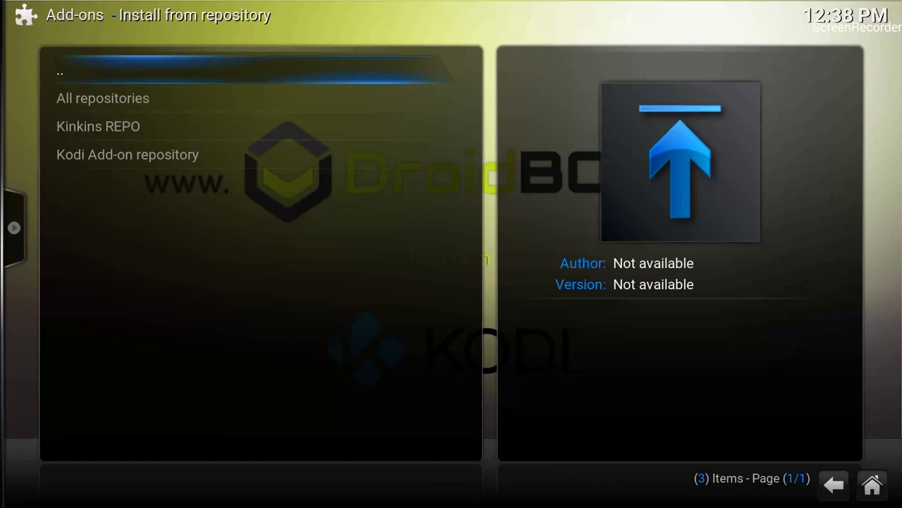
key("Down")
key("Down")
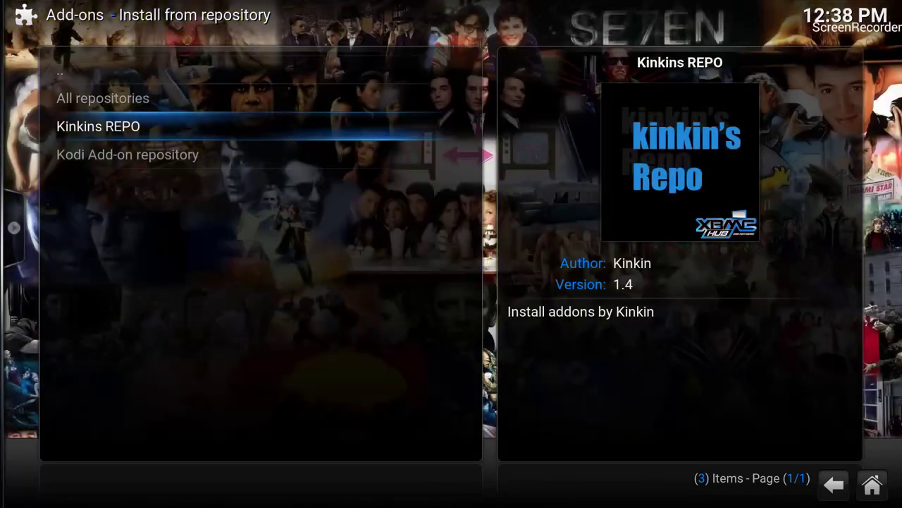
key("Down")
key("Up")
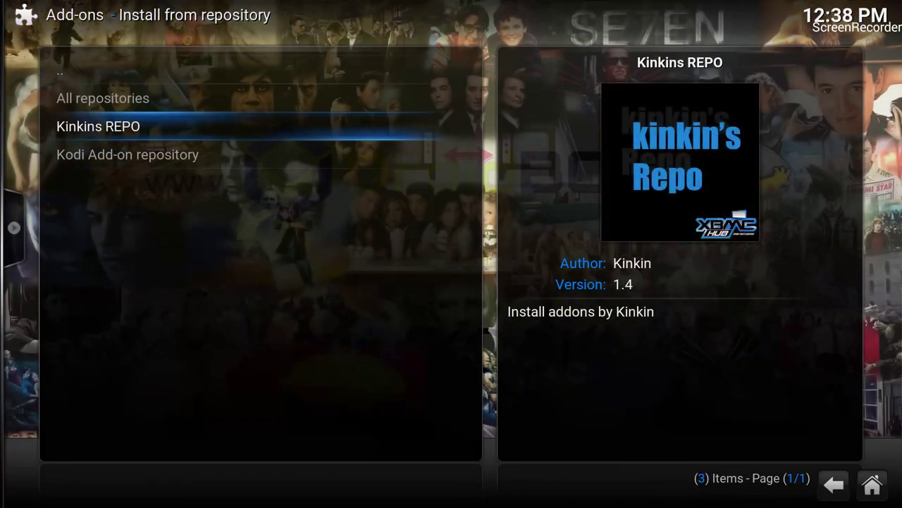
key("Up")
key("Down")
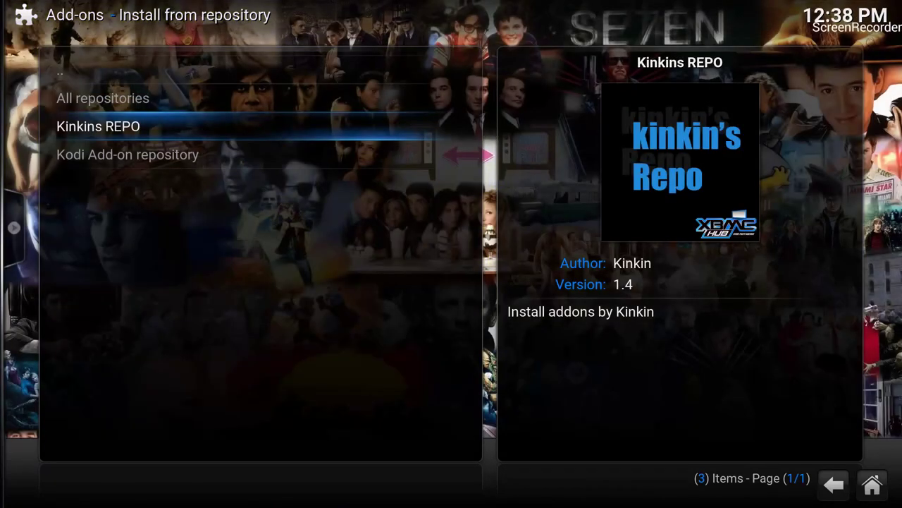
key("Return")
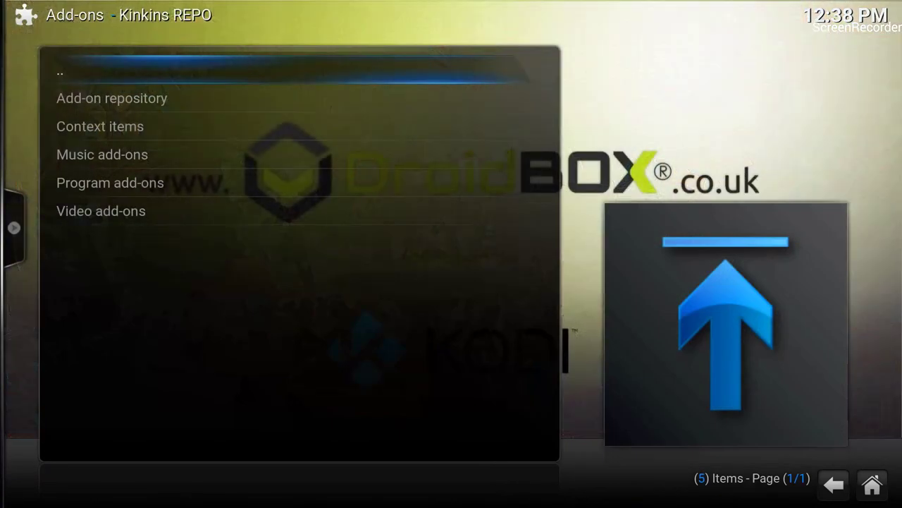
Highlight the Video add-ons category in Kinkins REPO
key("Down")
key("Down")
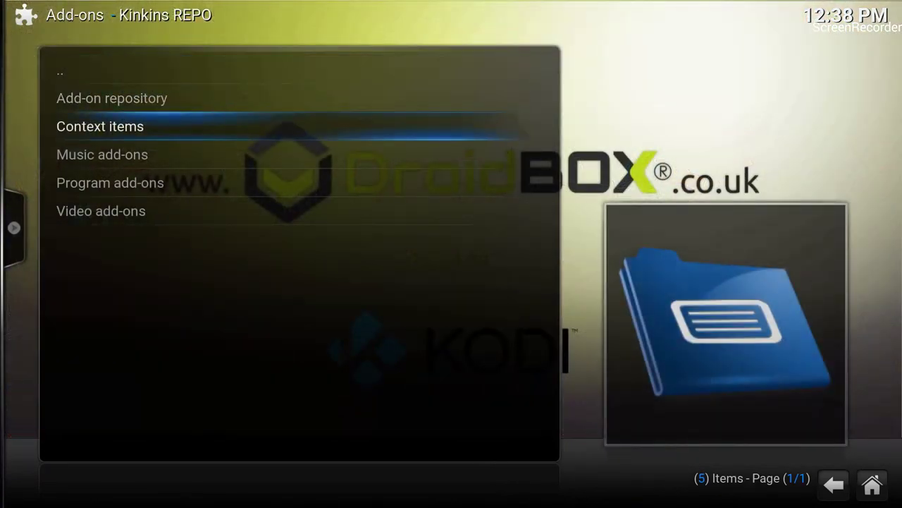
key("Down")
key("Down")
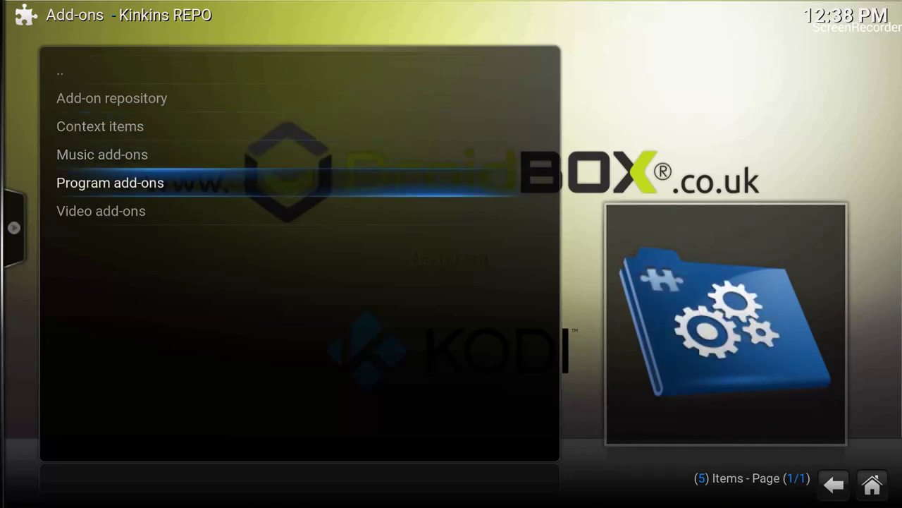
key("Down")
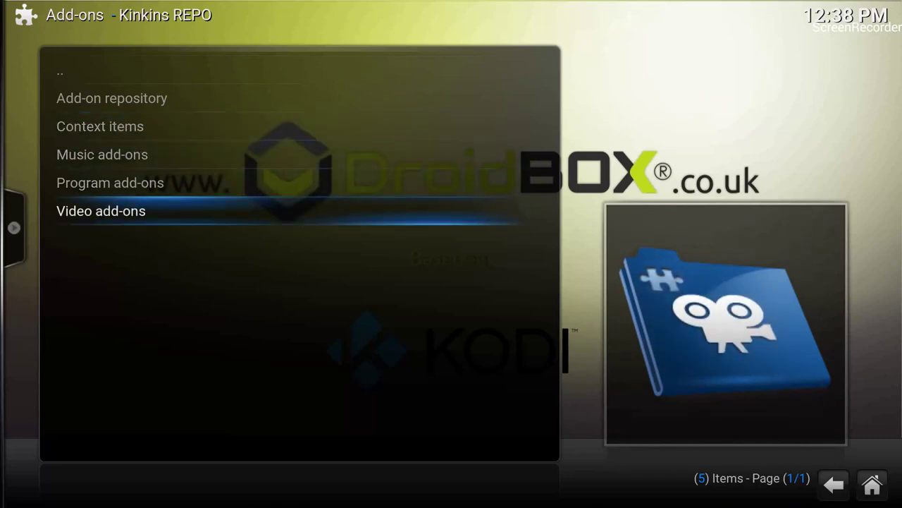
key("Up")
key("Up")
key("Down")
key("Down")
Install FilmOn.TV 1.3.7a from Kinkins REPO's Video add-ons
key("Return")
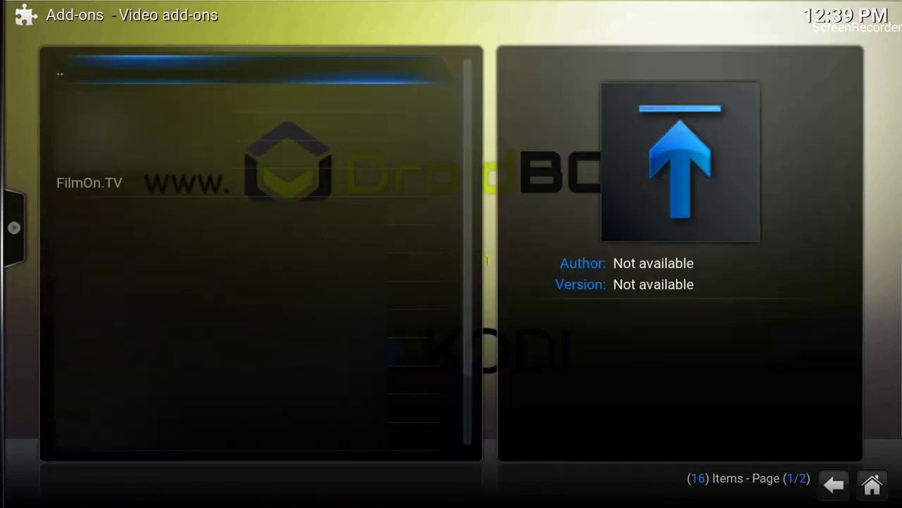
key("Down")
key("Down")
key("Down")
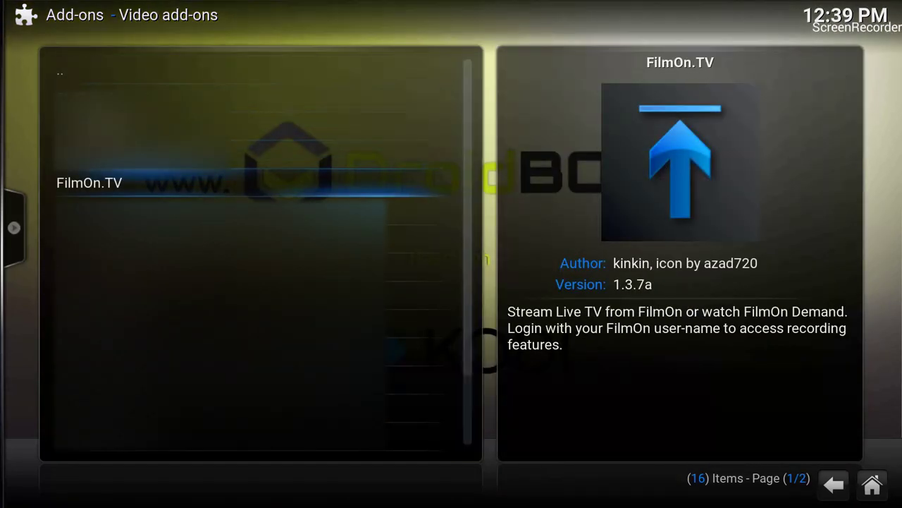
key("Down")
key("Up")
key("Return")
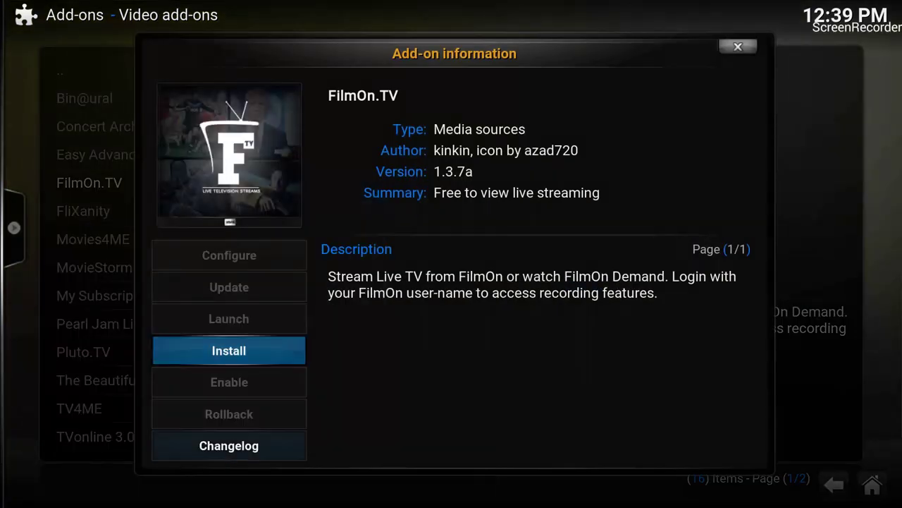
key("Down")
key("Up")
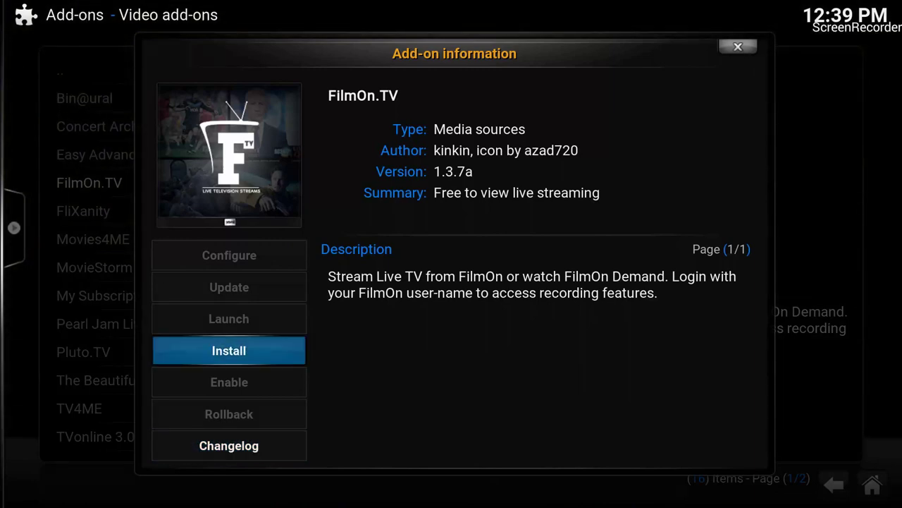
key("Return")
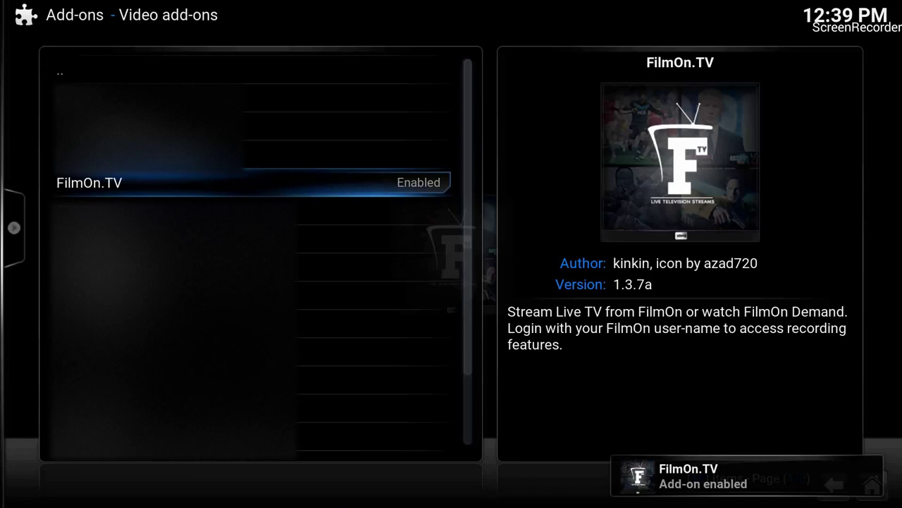
Return to the Kodi home screen and launch FilmOn.TV from Videos add-ons
key("BackSpace")
key("BackSpace")
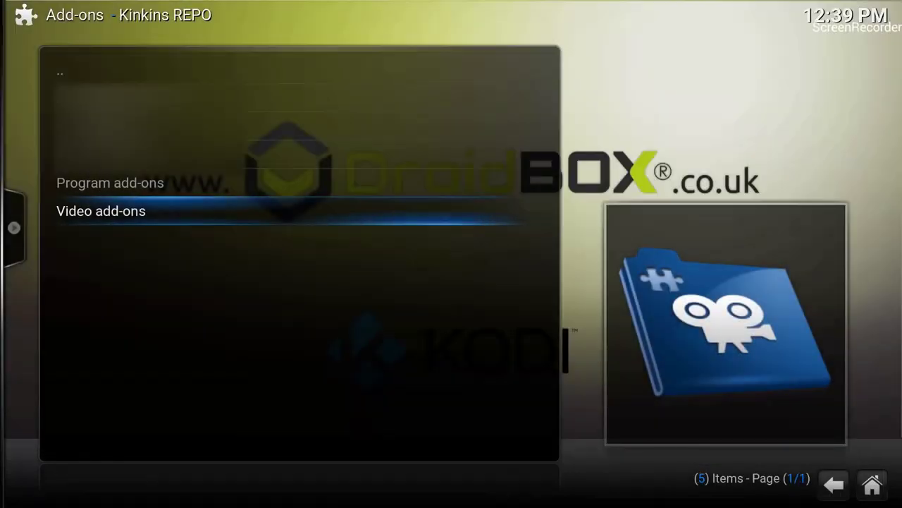
key("BackSpace")
key("BackSpace")
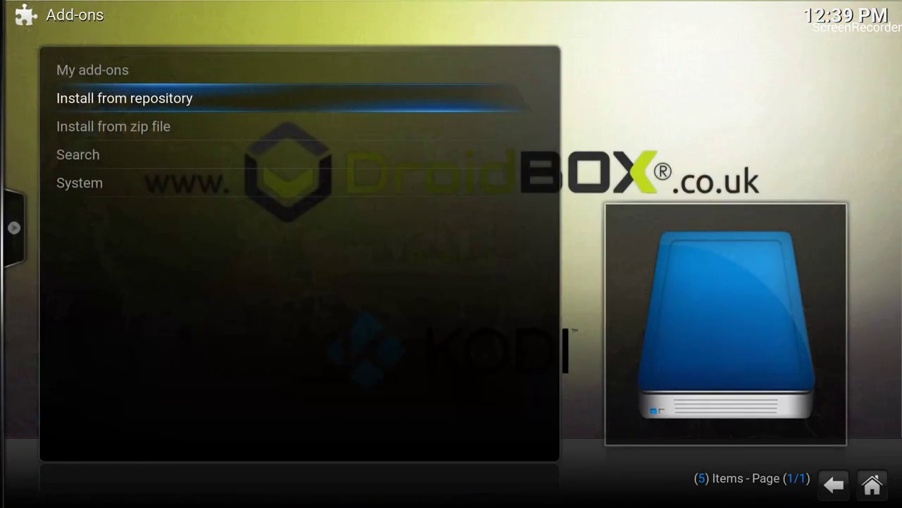
key("BackSpace")
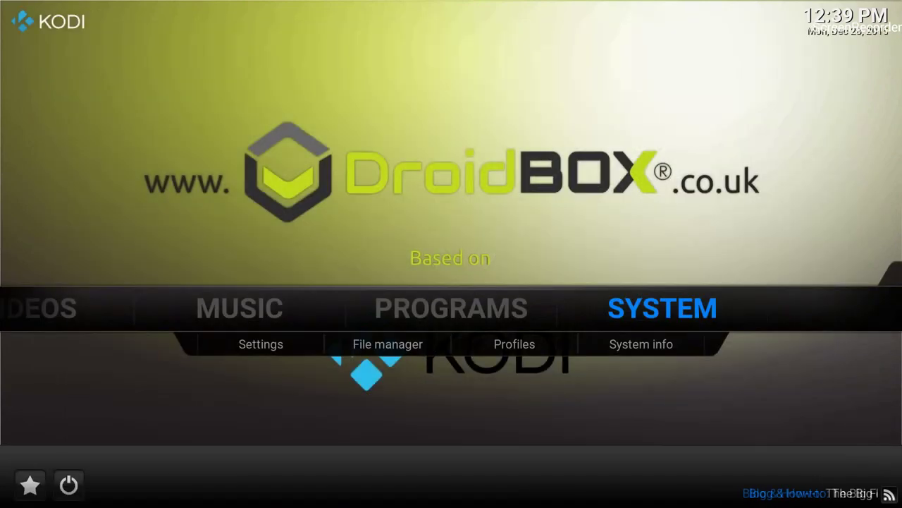
key("Left")
key("Left")
key("Left")
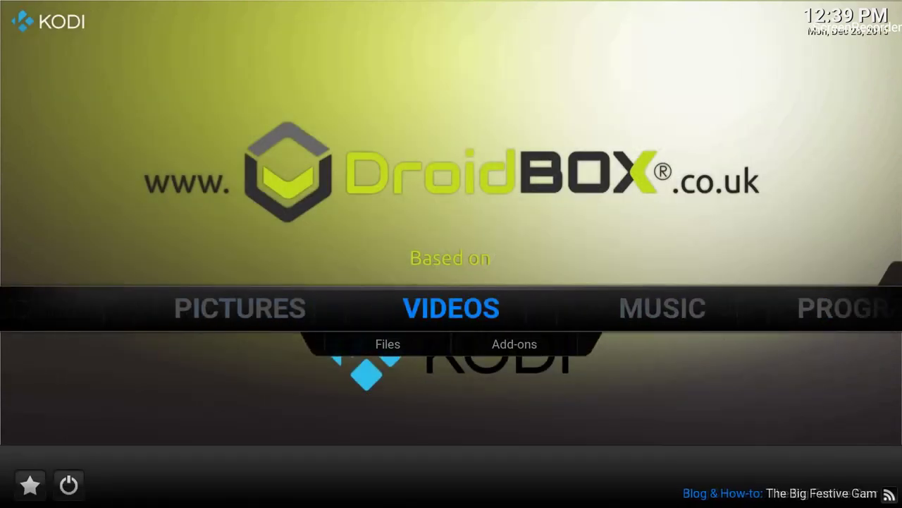
key("Left")
key("Right")
key("Right")
key("Right")
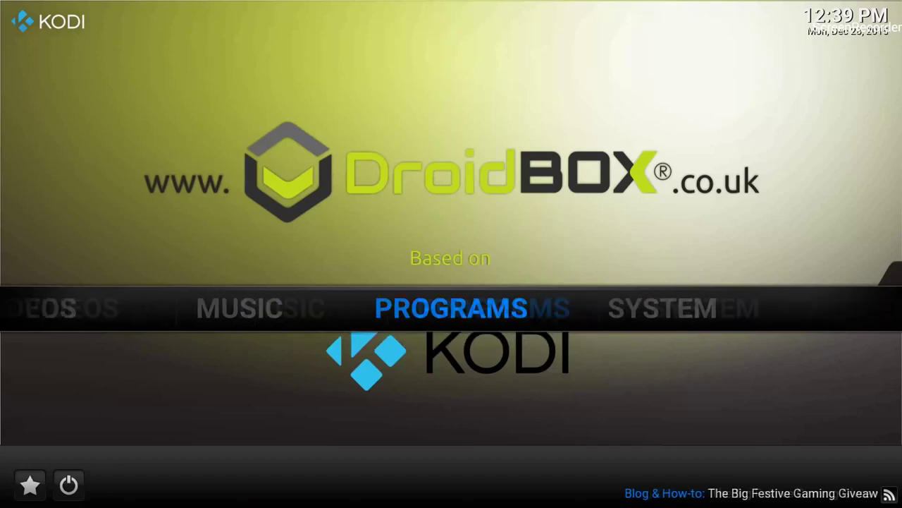
key("Left")
key("Left")
key("Left")
key("Right")
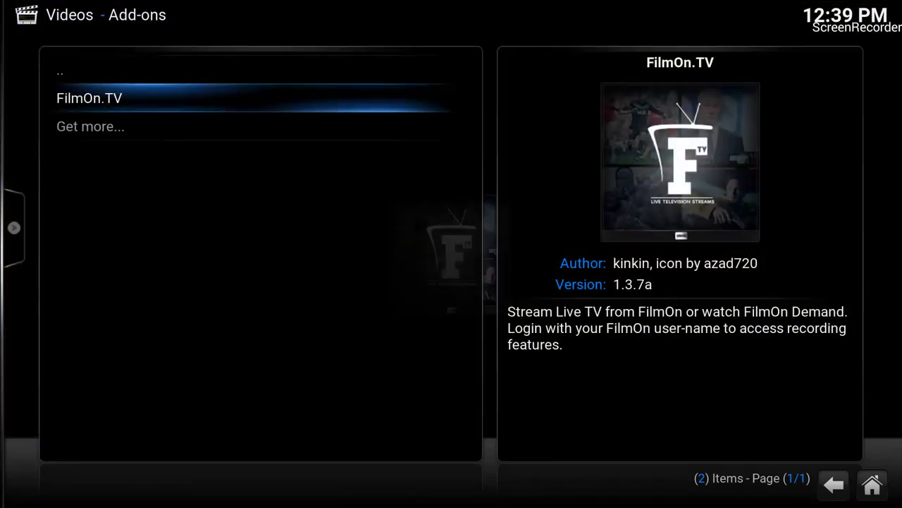
key("Return")
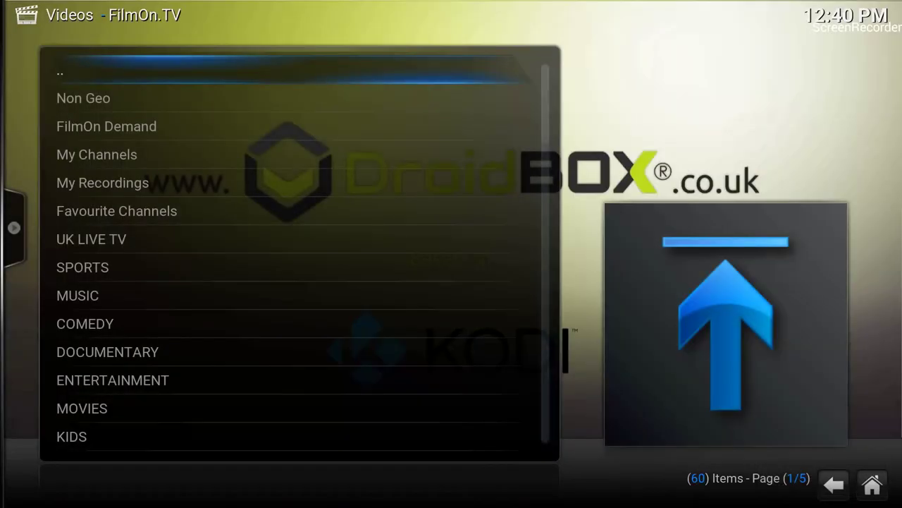
Browse FilmOn.TV's channel categories such as UK LIVE TV, then exit to the home screen
key("Down")
key("Down")
key("Down")
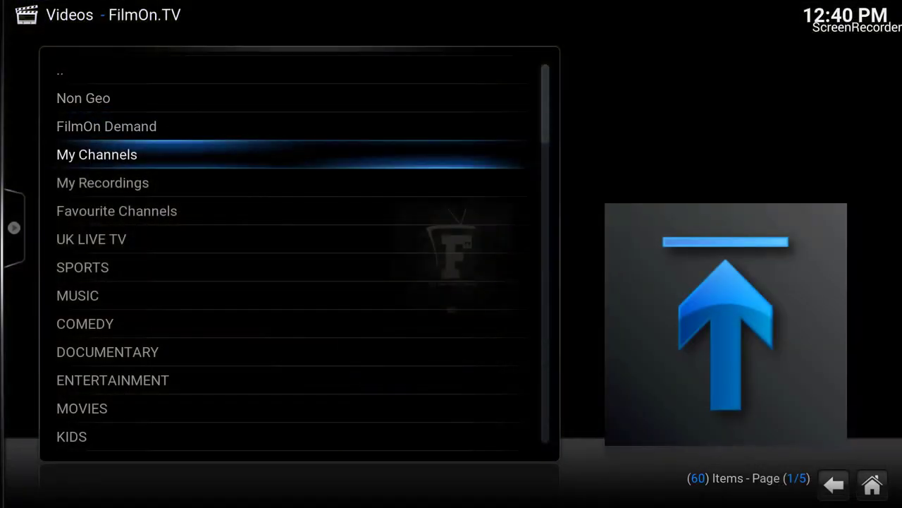
key("Down")
key("Down")
key("Down")
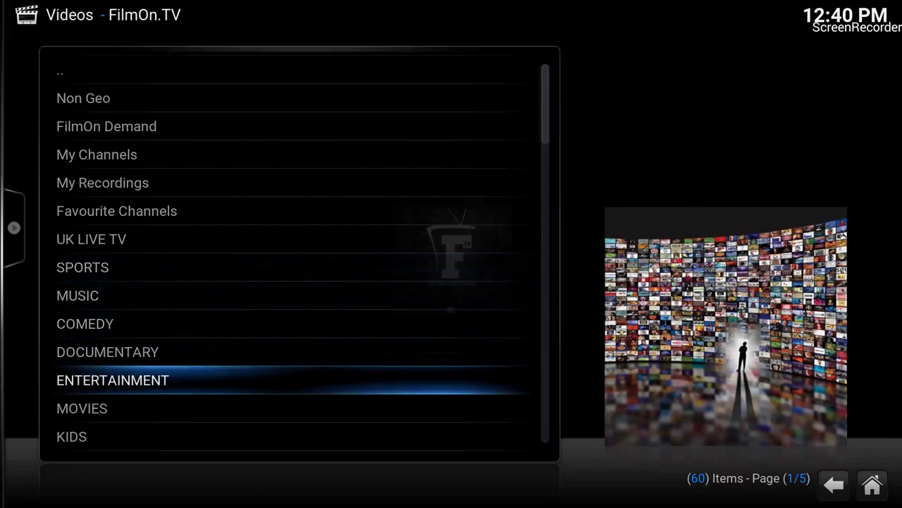
key("Up")
key("Up")
key("Up")
key("Up")
key("Up")
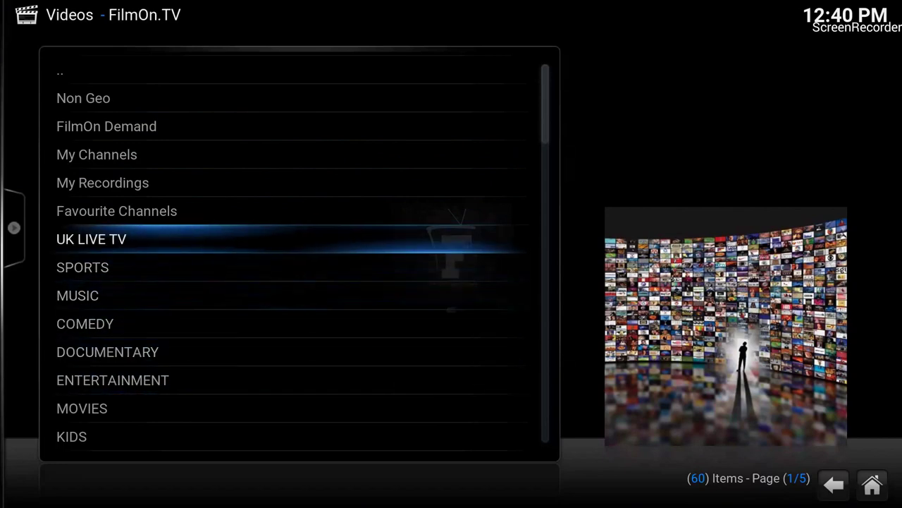
key("Escape")
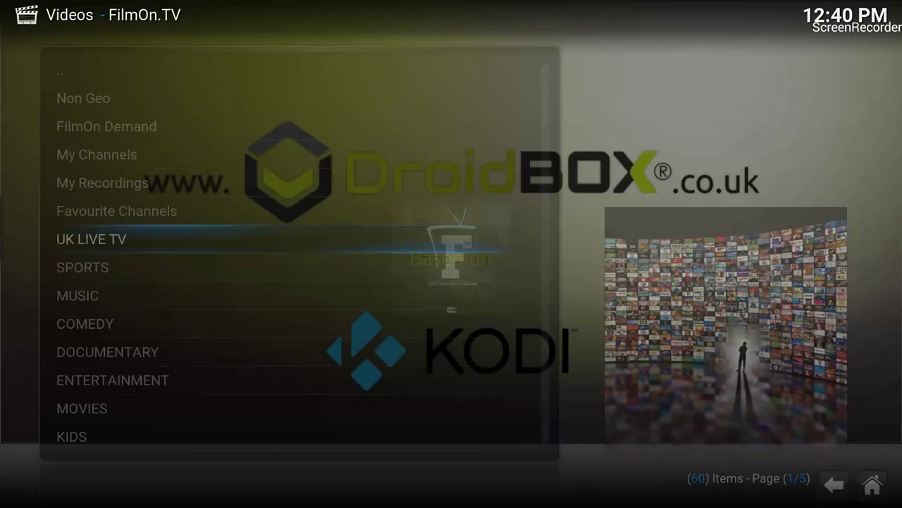